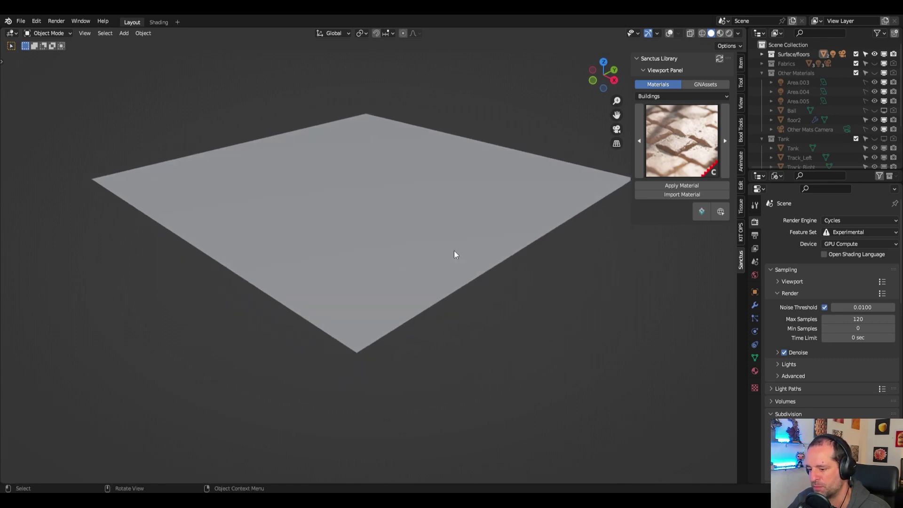
Show the plane's modifiers and switch the viewport to Rendered shading.
scroll(389, 293, up, 3)
scroll(388, 291, down, 3)
middle_drag(388, 291, 372, 295)
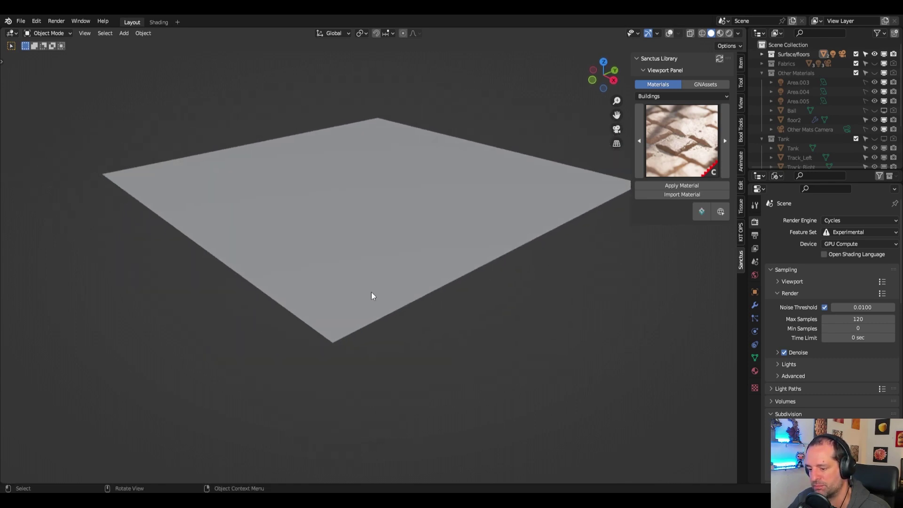
middle_drag(407, 248, 489, 230)
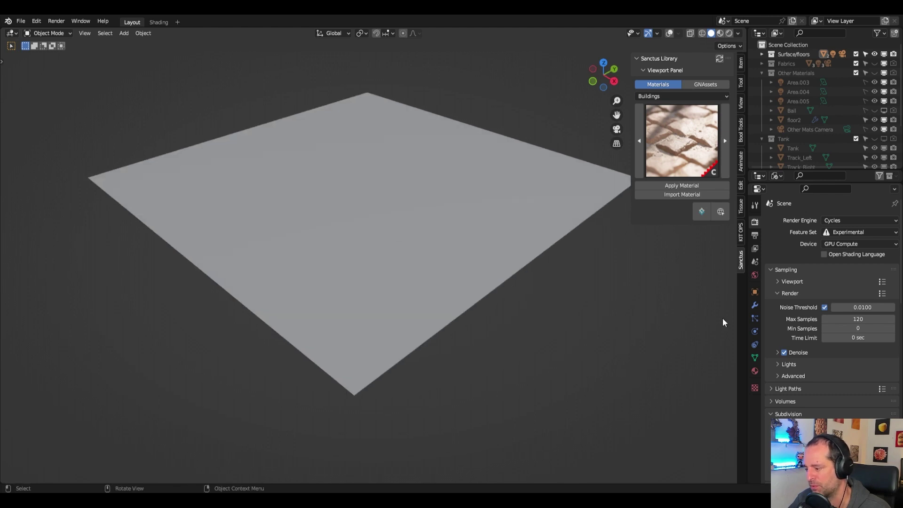
click(754, 304)
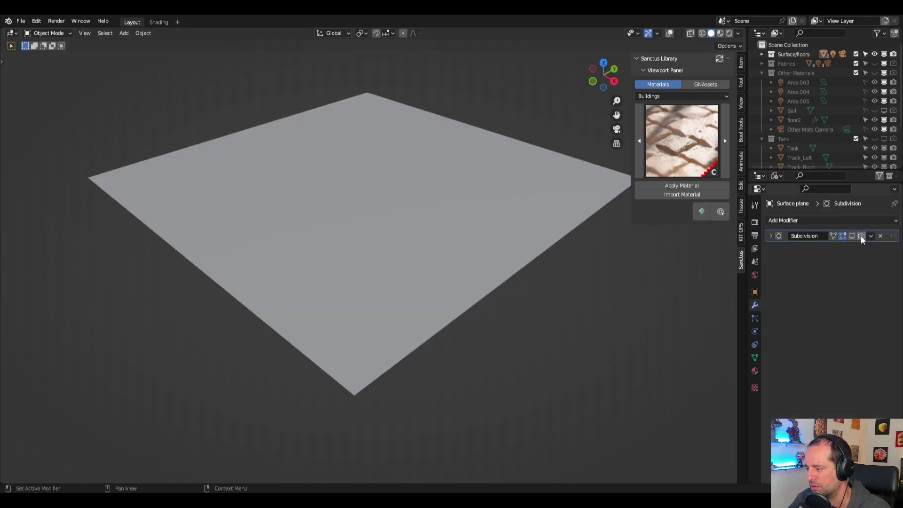
click(729, 33)
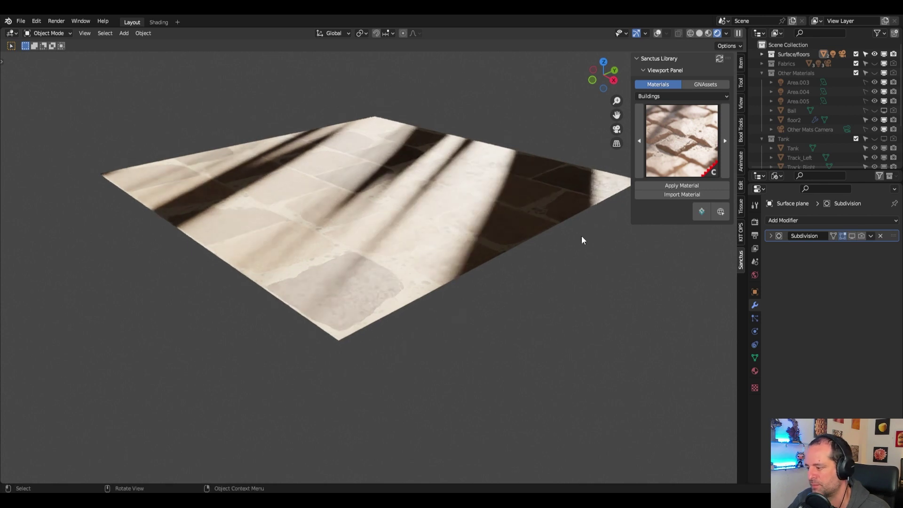
Enable the Subdivision modifier's viewport and render toggles, then orbit low to see the stone relief.
click(852, 236)
click(861, 236)
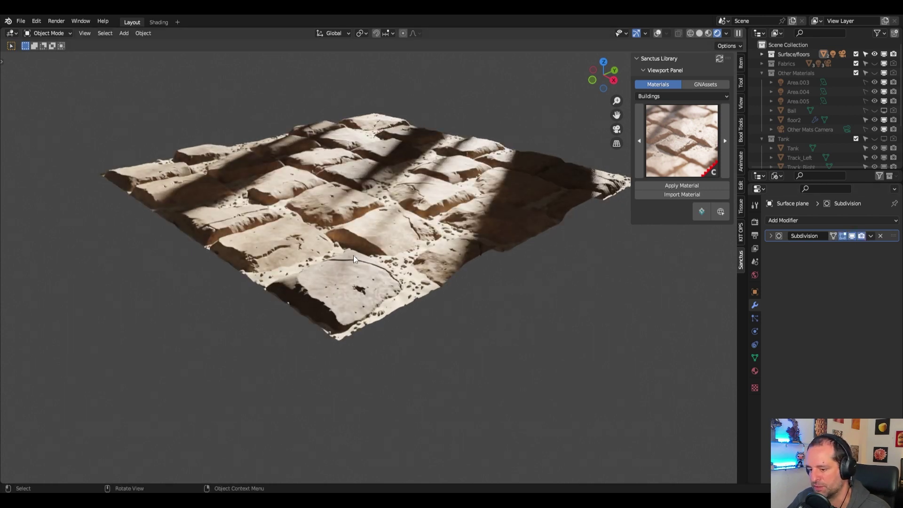
middle_drag(354, 255, 300, 237)
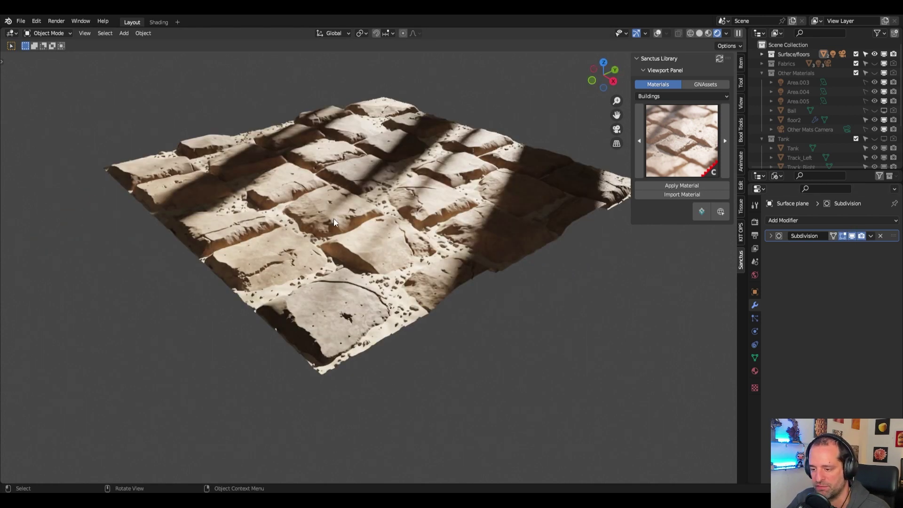
middle_drag(365, 255, 419, 271)
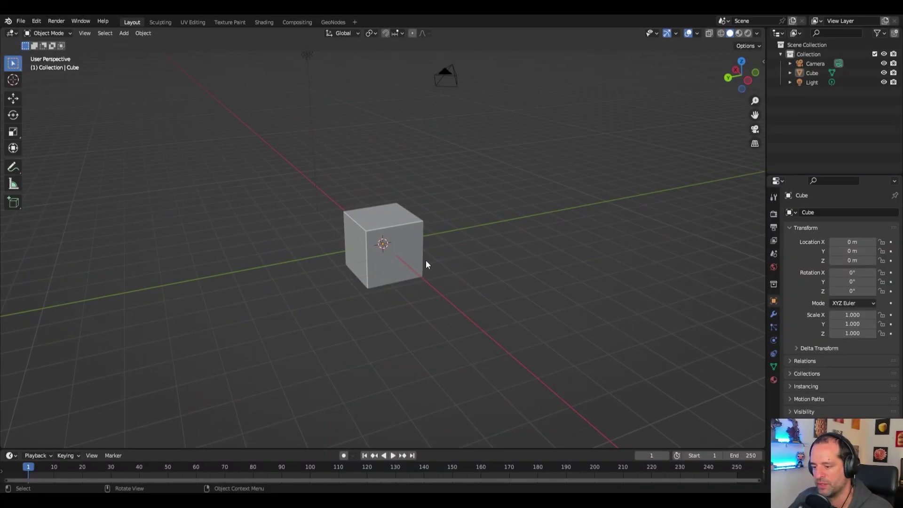
Delete the default cube and add a plane mesh scaled up in its place.
scroll(425, 261, up, 3)
click(439, 277)
key(Delete)
key(shift+a)
mouse_move(434, 276)
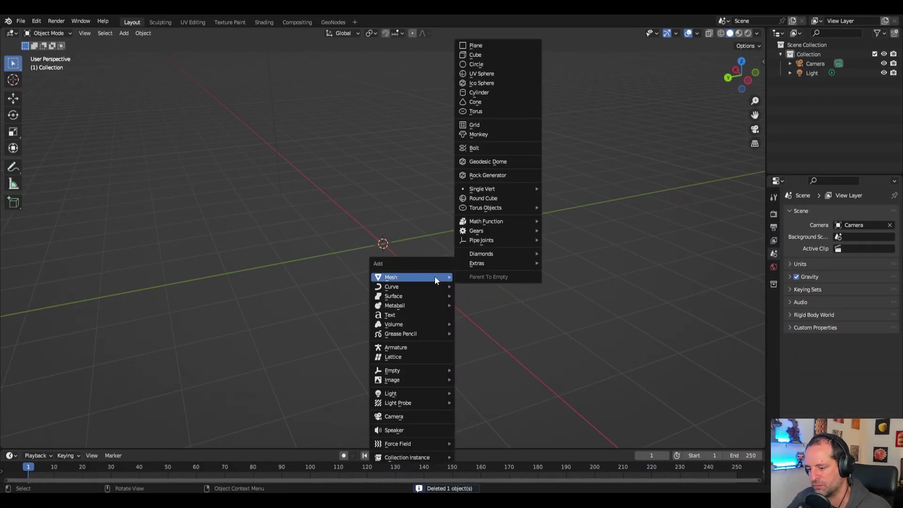
click(476, 45)
key(s)
click(456, 215)
middle_drag(455, 216, 473, 197)
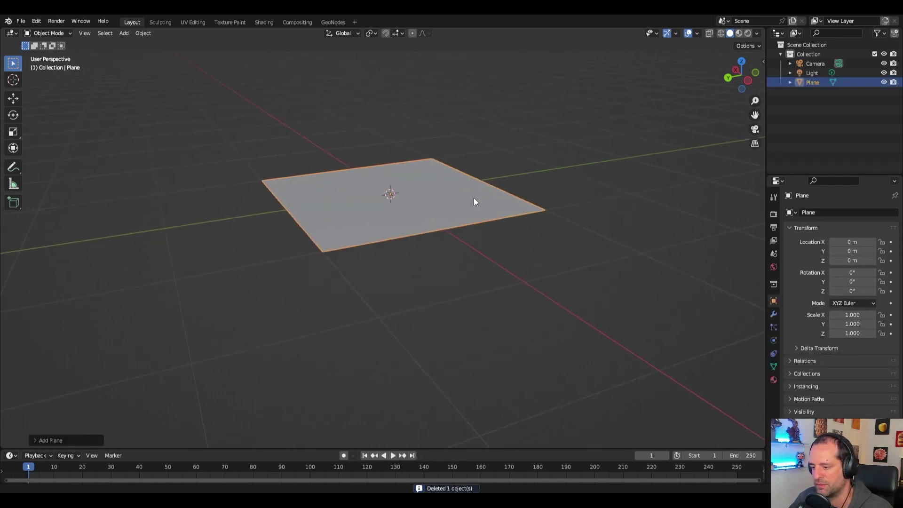
Set the render engine to Cycles with the Experimental feature set on GPU Compute.
click(774, 214)
click(855, 212)
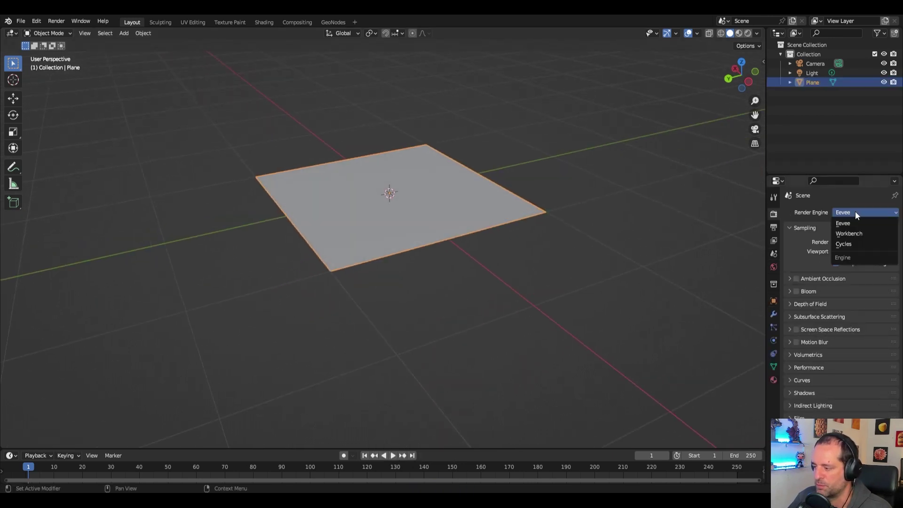
click(851, 241)
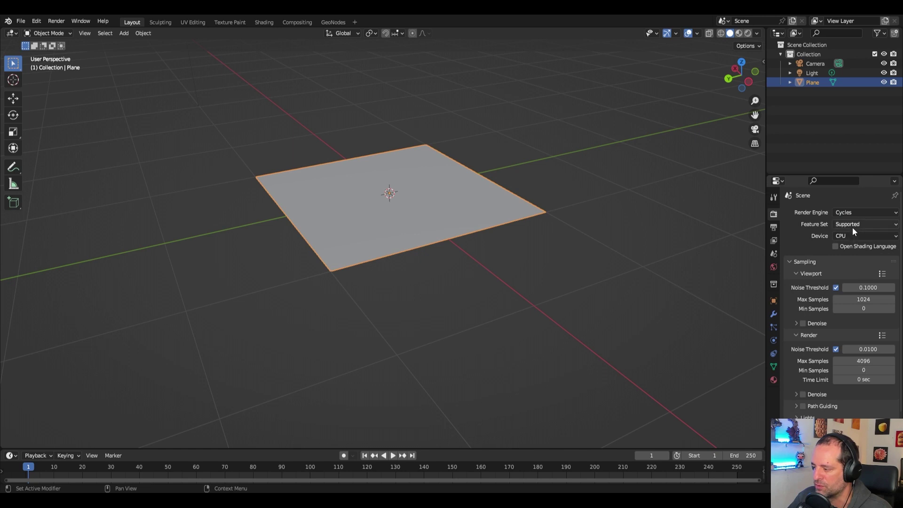
click(852, 226)
click(863, 246)
click(850, 236)
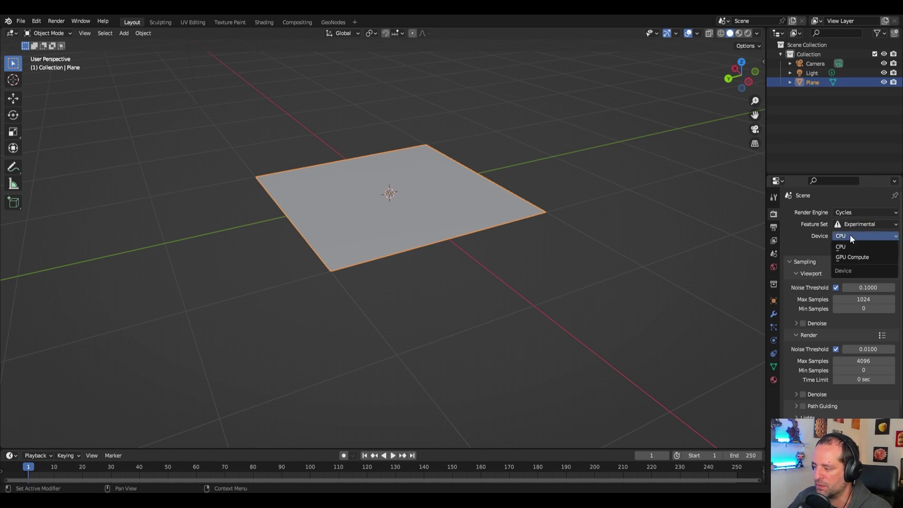
click(849, 257)
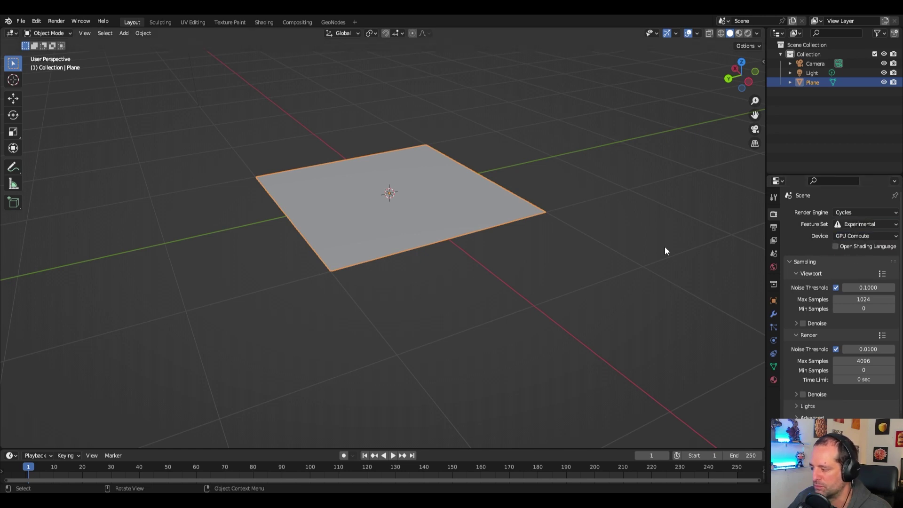
middle_drag(664, 250, 682, 247)
Add a Subdivision Surface modifier set to Simple with Adaptive Subdivision ticked.
click(774, 314)
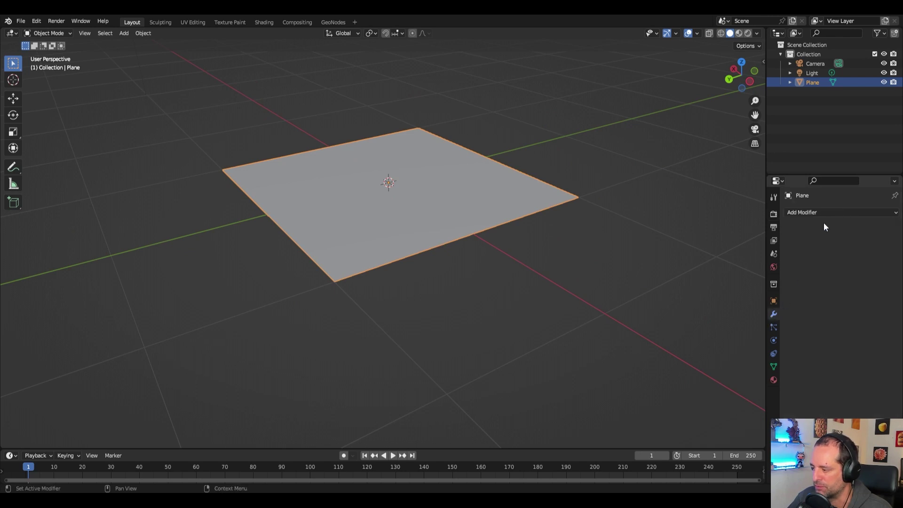
click(825, 213)
click(727, 382)
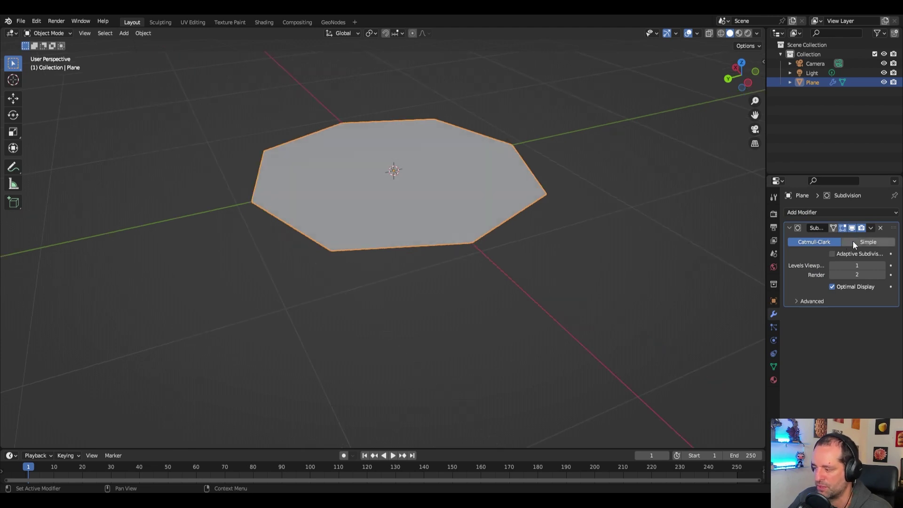
click(864, 242)
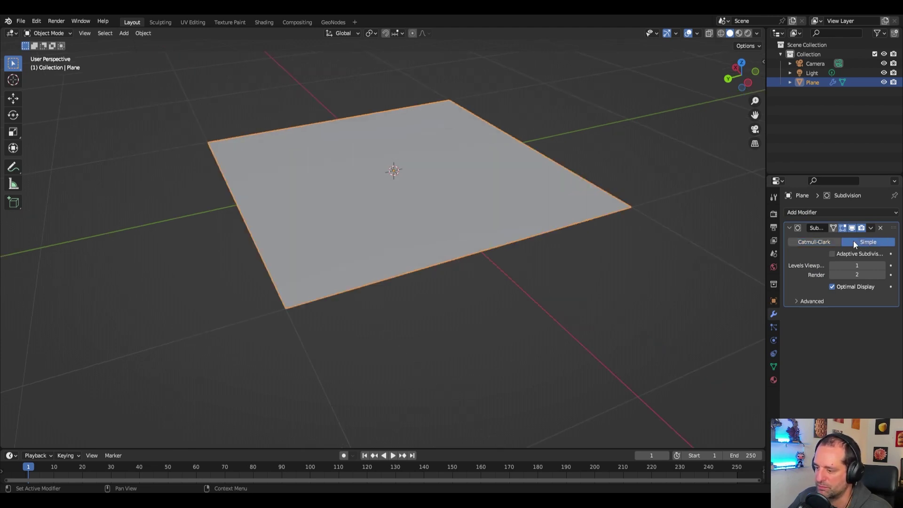
click(833, 254)
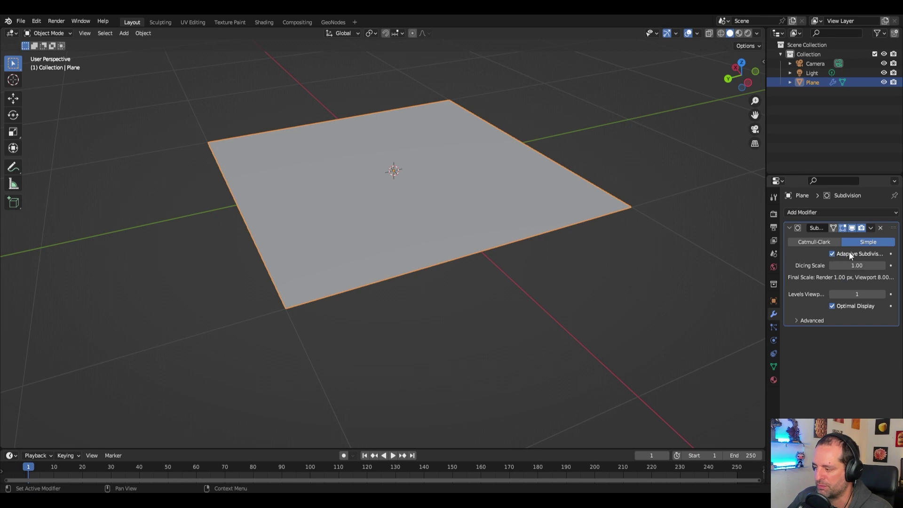
middle_drag(592, 279, 596, 273)
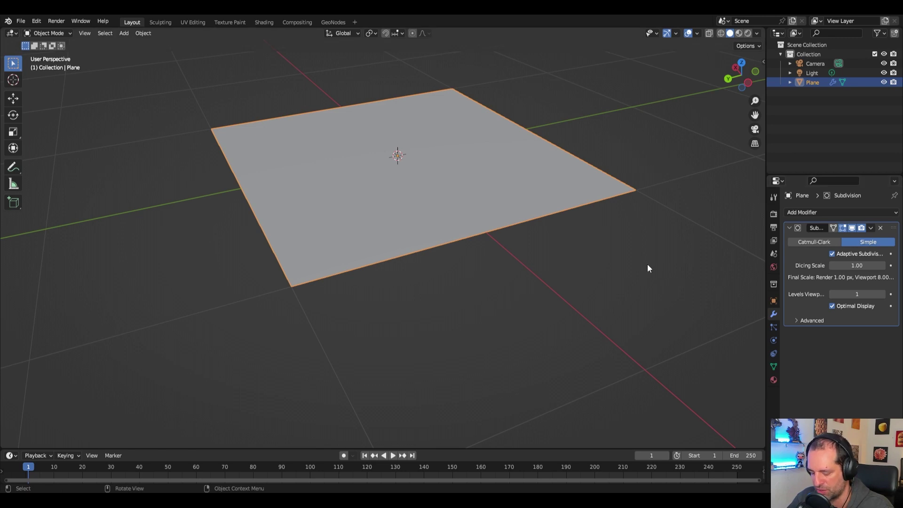
Import the Sanctus Library Desert Tile material onto the plane.
key(n)
click(695, 129)
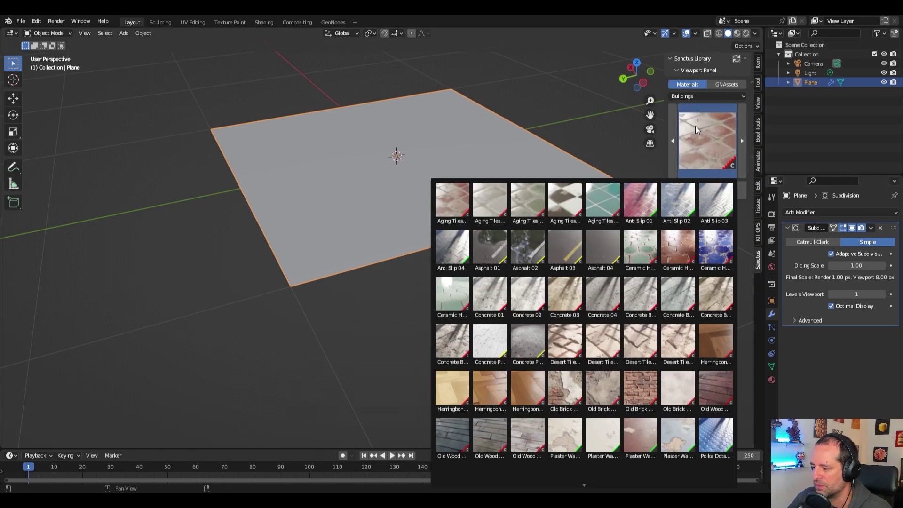
click(565, 345)
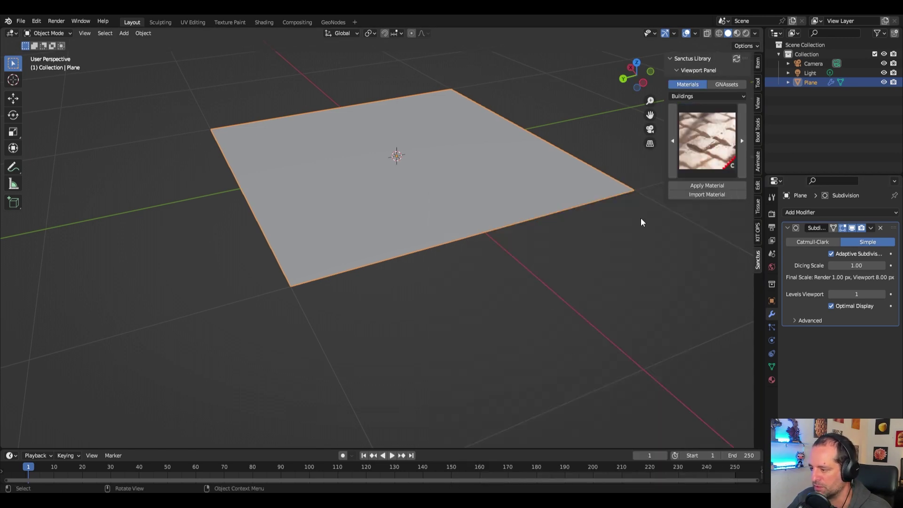
click(708, 195)
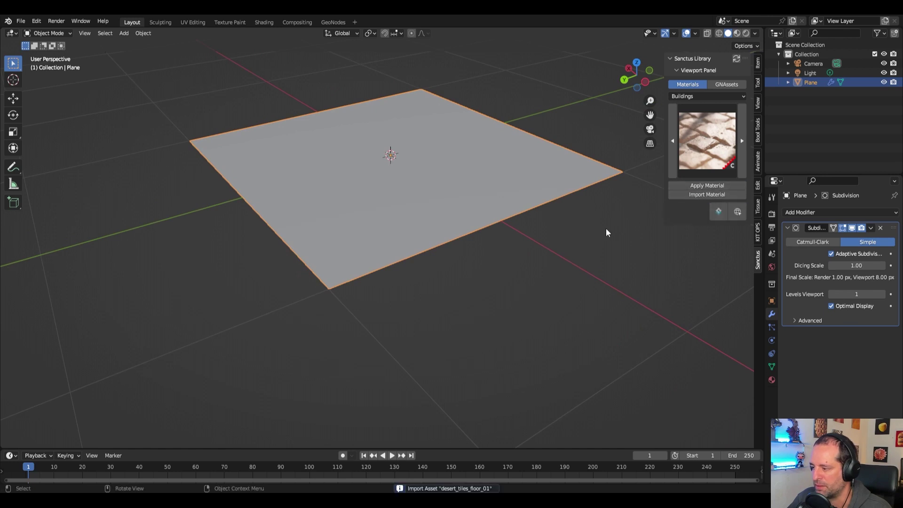
Inspect the deselected tiled plane in Rendered shading from lower angles, then show Render Properties.
click(746, 33)
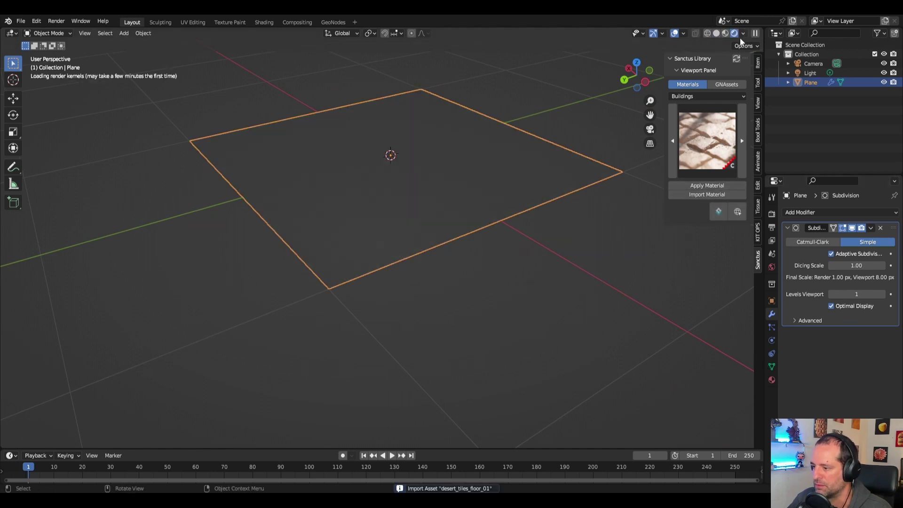
click(554, 216)
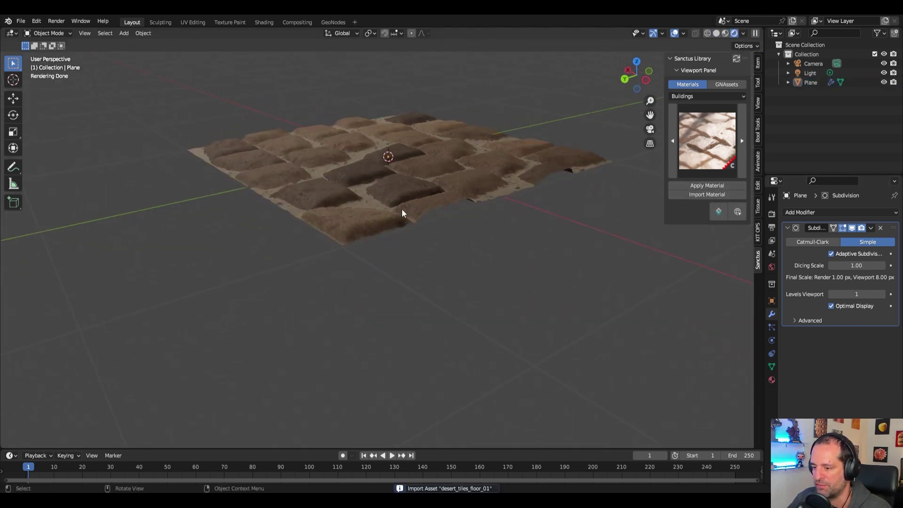
mouse_move(401, 209)
middle_down()
mouse_move(469, 218)
mouse_move(361, 193)
mouse_move(395, 204)
mouse_move(414, 196)
middle_up()
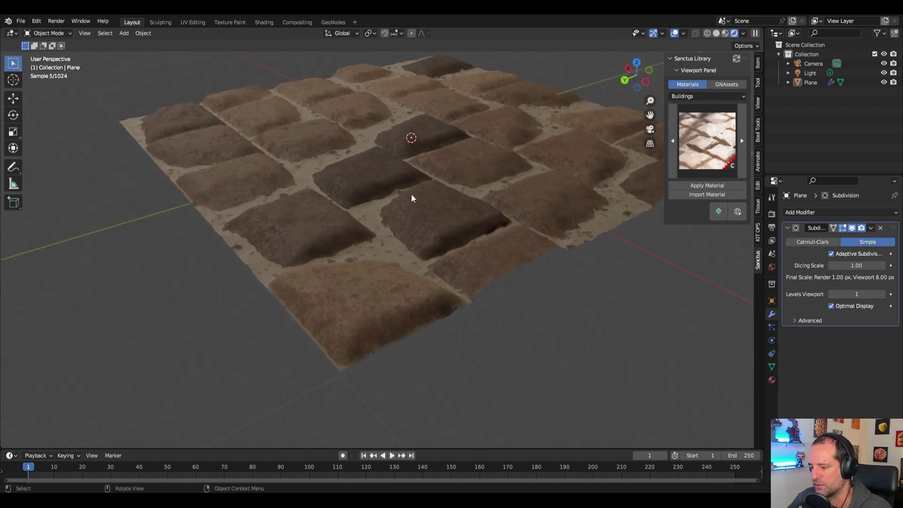
middle_drag(439, 227, 497, 269)
scroll(496, 269, down, 5)
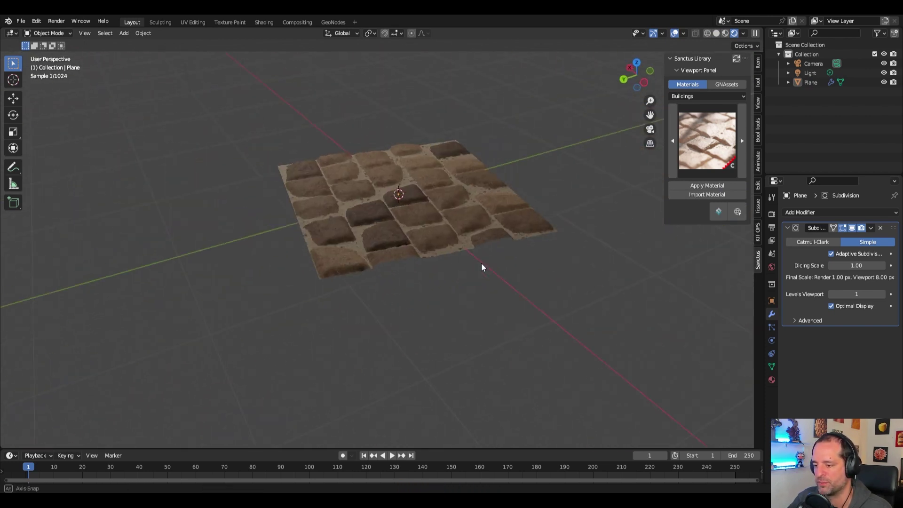
scroll(410, 242, up, 2)
middle_drag(464, 258, 446, 213)
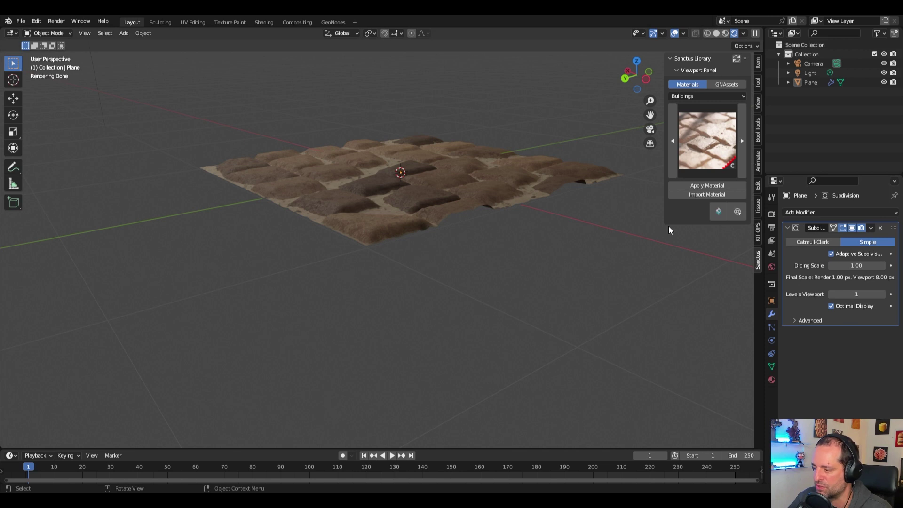
click(772, 214)
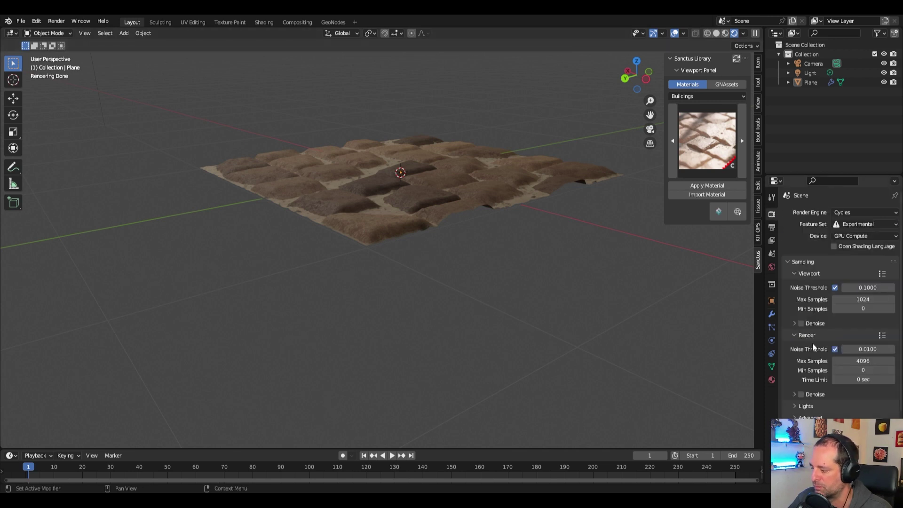
Change the Render Subdivision viewport dicing rate from 8 px to 1 px.
scroll(812, 343, down, 5)
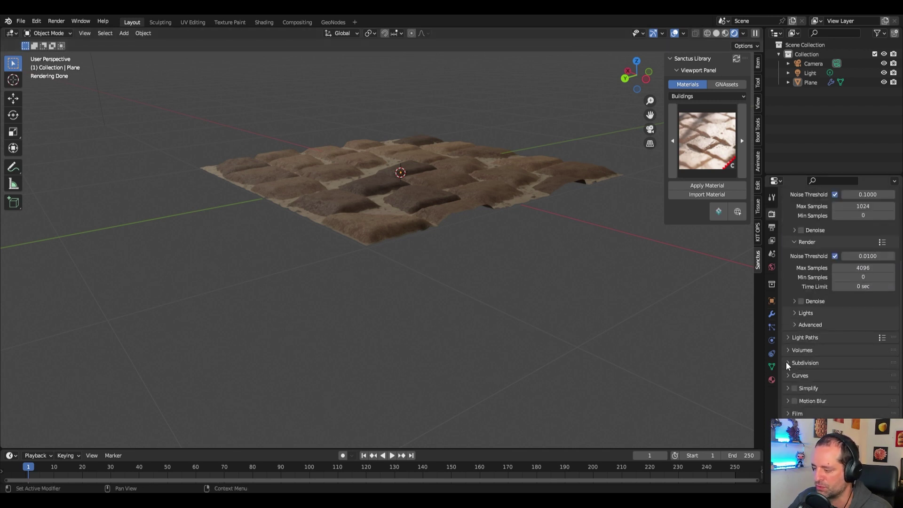
click(788, 363)
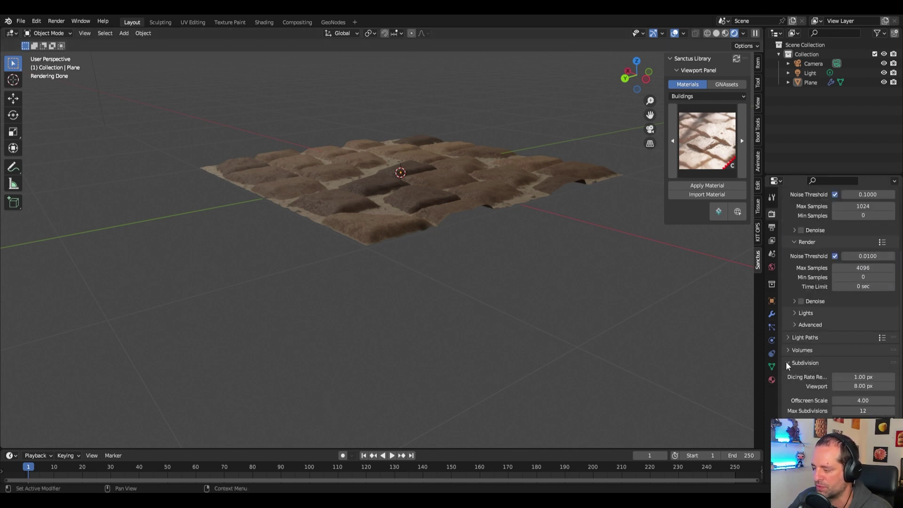
click(860, 385)
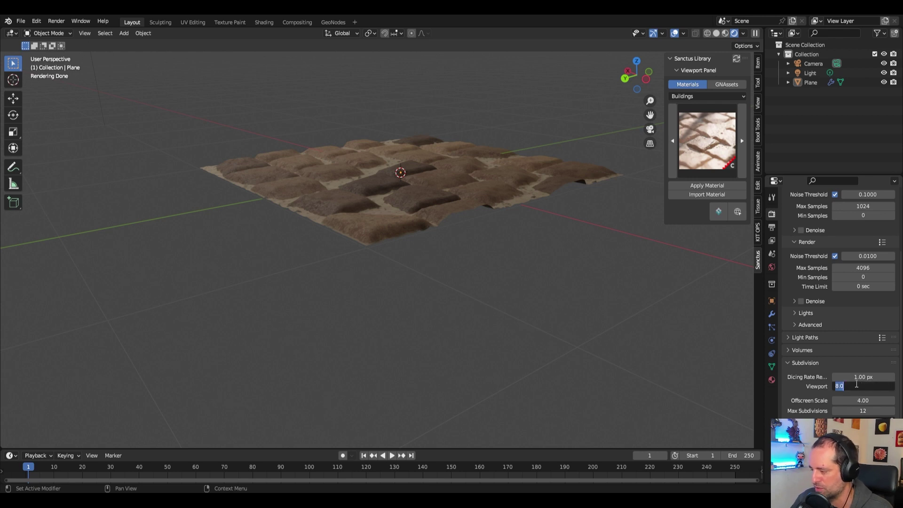
text(1)
key(Return)
middle_drag(532, 240, 543, 285)
scroll(549, 260, down, 2)
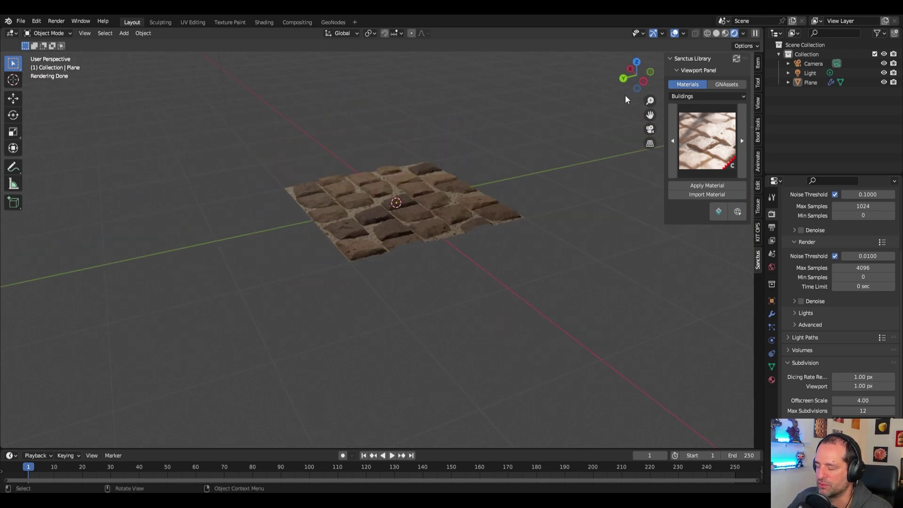
Compare Solid and Rendered shading, then uncheck Adaptive Subdivision on the Subdivision modifier.
click(771, 314)
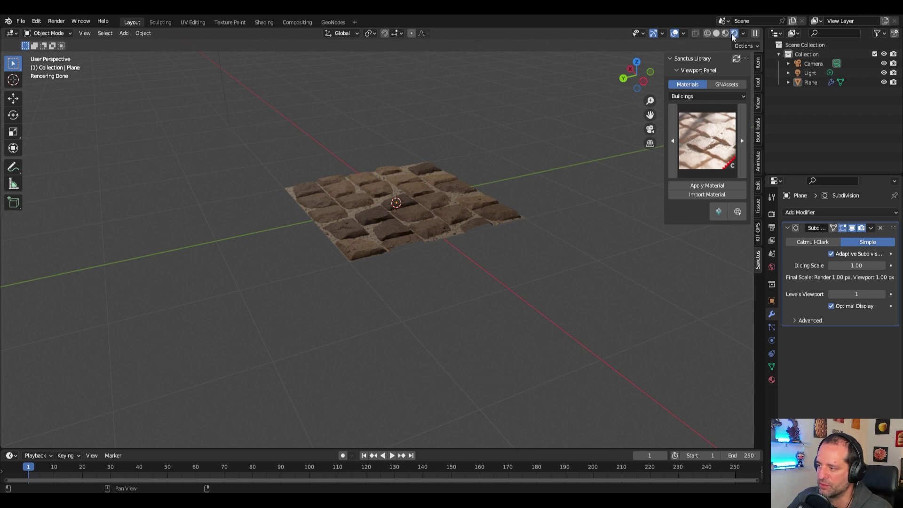
click(717, 33)
scroll(525, 254, down, 5)
scroll(525, 255, down, 3)
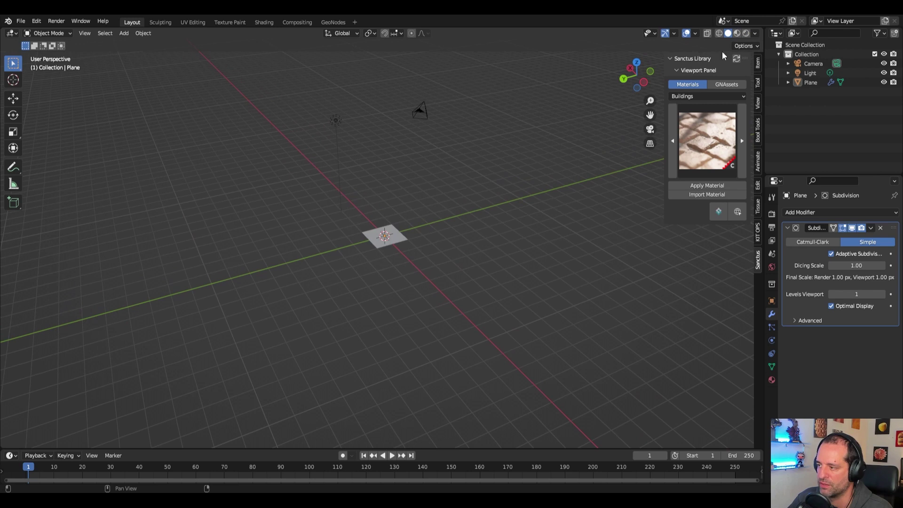
click(745, 32)
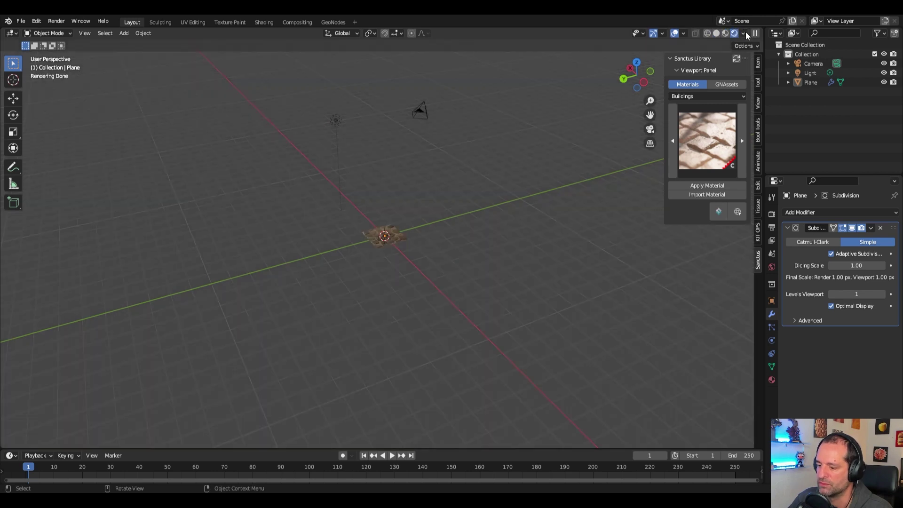
scroll(370, 309, up, 10)
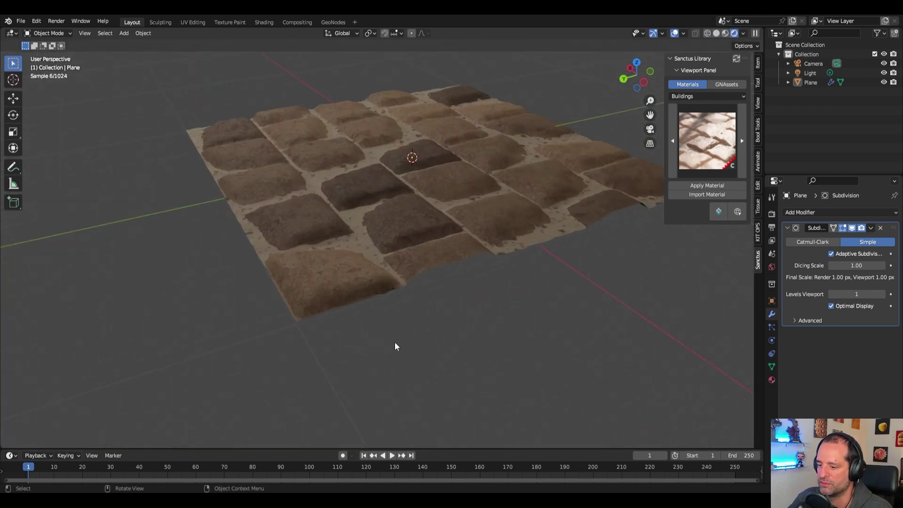
click(716, 33)
click(747, 33)
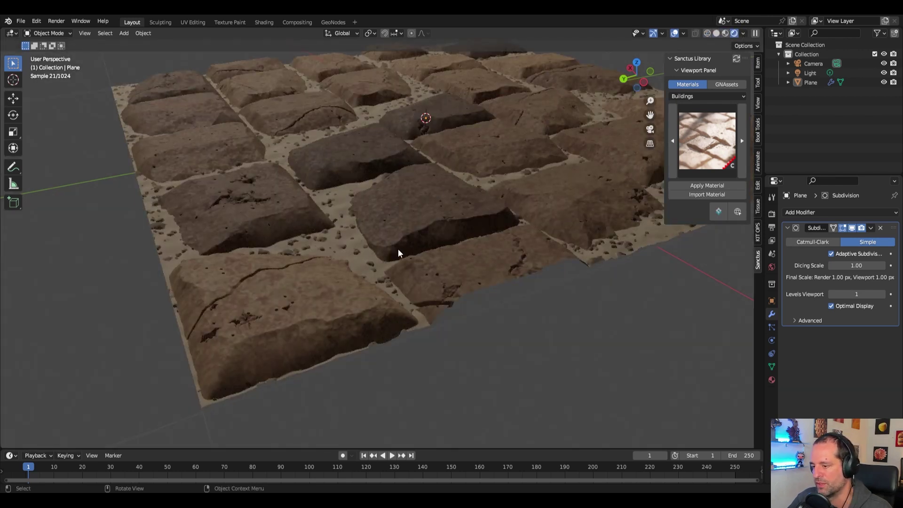
scroll(413, 249, down, 5)
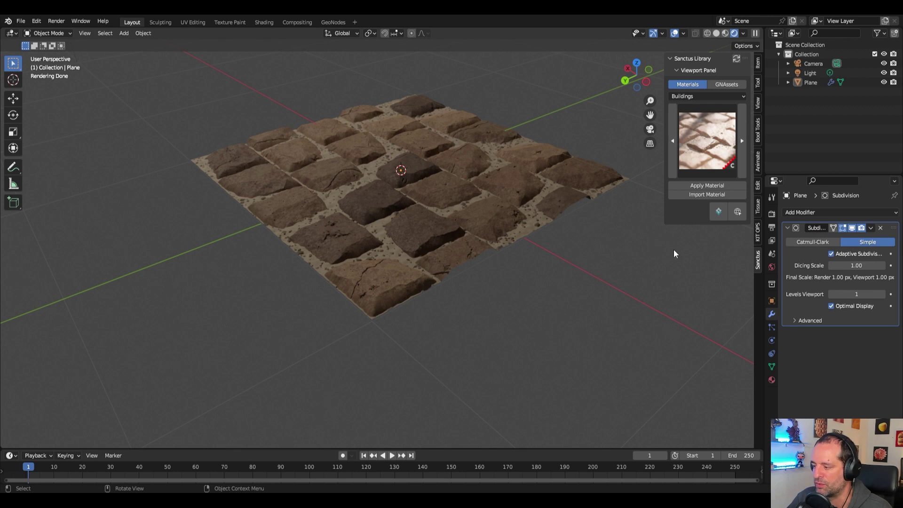
click(831, 254)
Enter Edit Mode on the plane and apply Subdivide to its mesh.
click(513, 215)
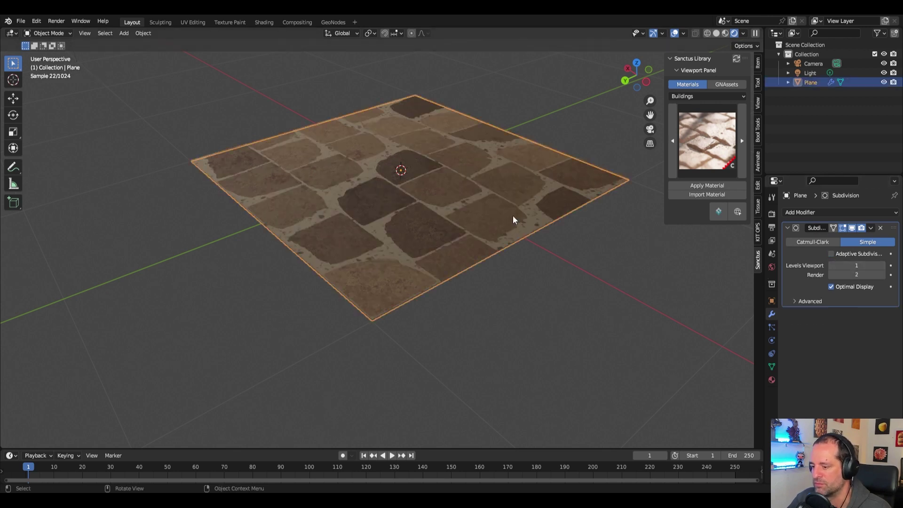
middle_drag(513, 216, 531, 239)
key(Tab)
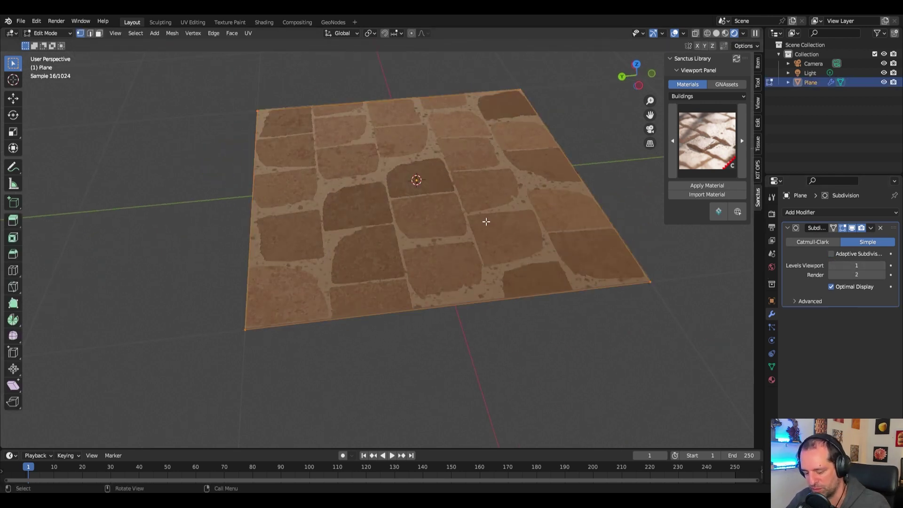
right_click(393, 189)
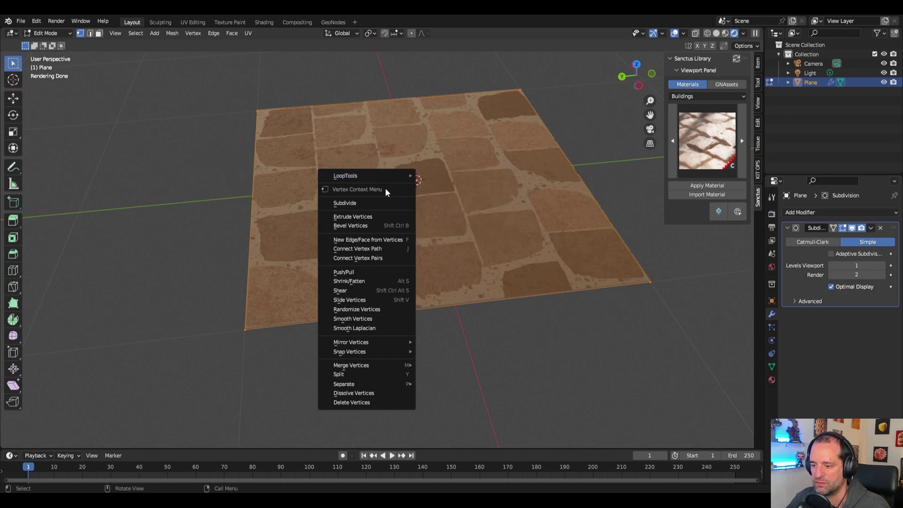
click(367, 204)
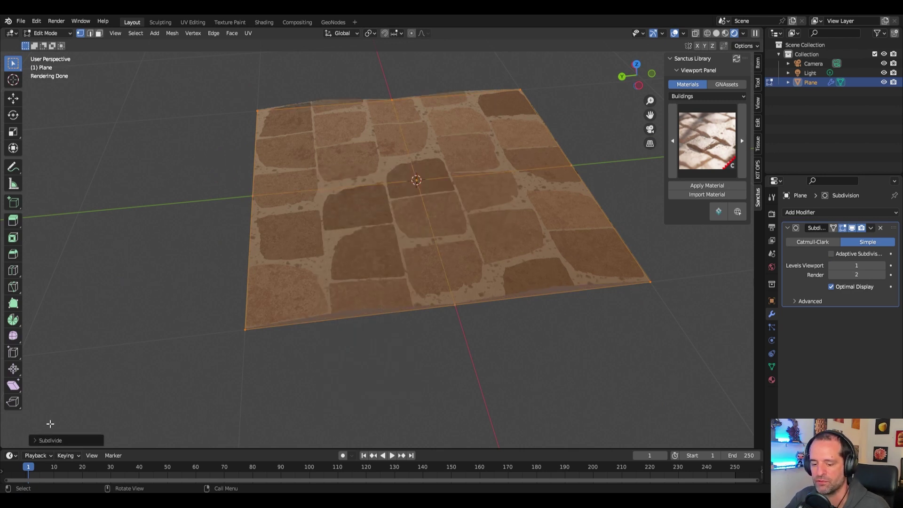
Raise the subdivide Number of Cuts, return to Object Mode, and set viewport levels to 3.
click(34, 440)
click(153, 375)
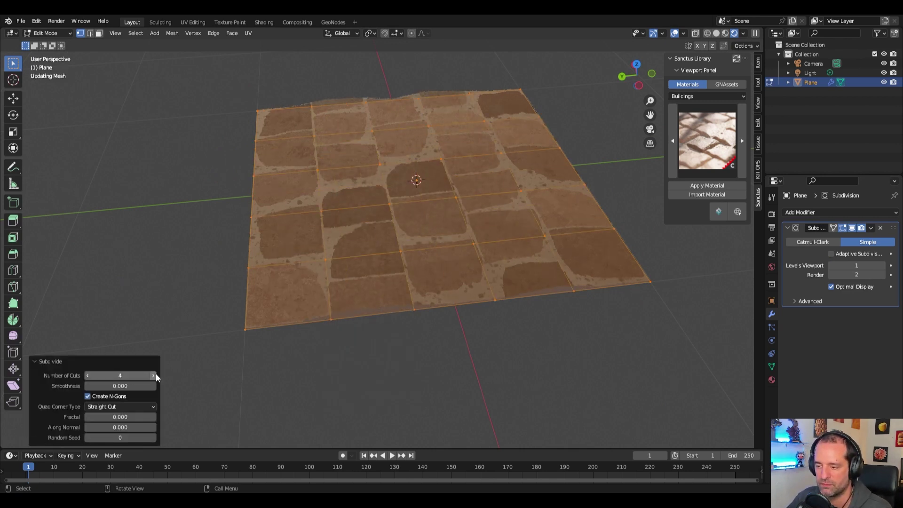
click(153, 375)
click(153, 375)
click(152, 375)
click(202, 383)
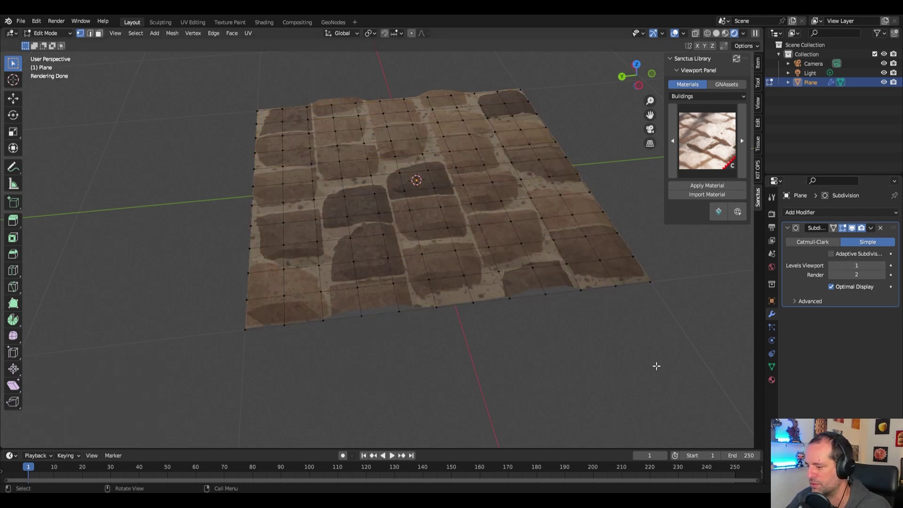
key(Tab)
middle_drag(601, 362, 668, 316)
click(883, 265)
click(882, 265)
Raise the Subdivision modifier's viewport levels to 4 and orbit to inspect the displaced stones.
scroll(523, 249, up, 3)
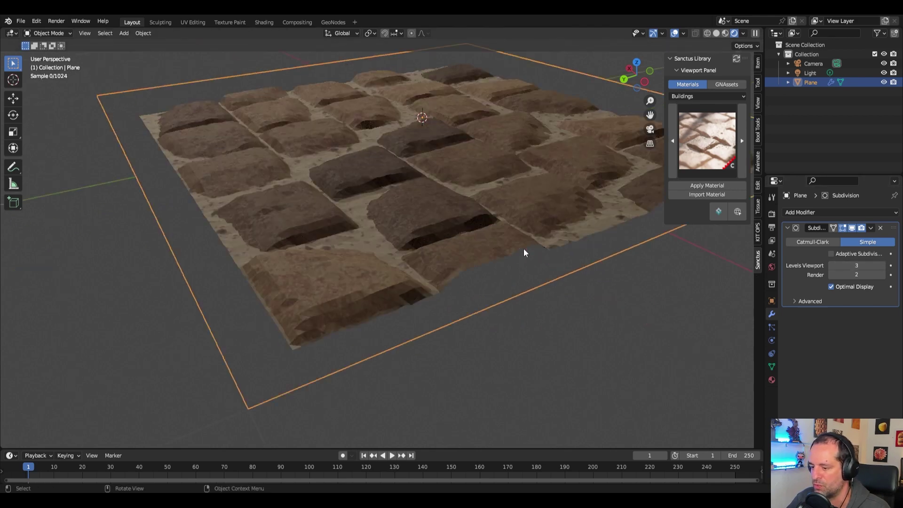
scroll(495, 240, down, 4)
middle_drag(496, 239, 593, 286)
click(561, 264)
scroll(594, 286, up, 2)
click(881, 265)
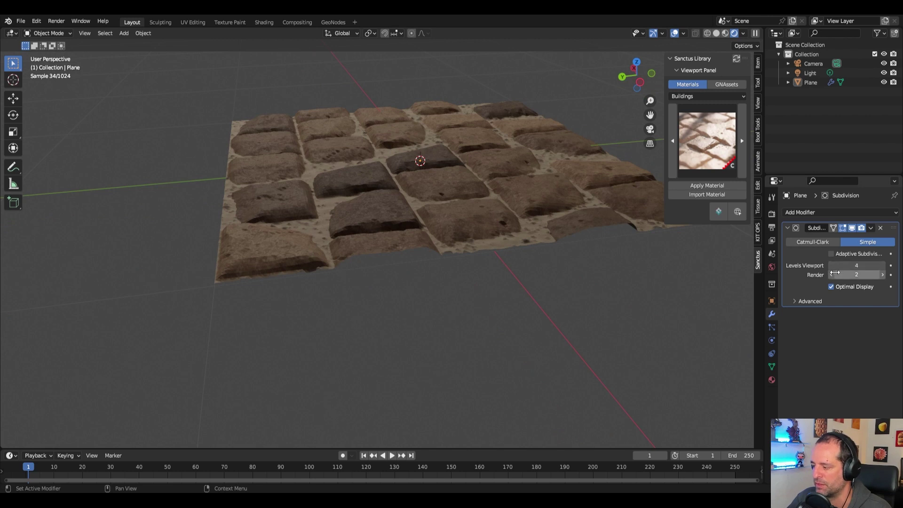
middle_drag(461, 213, 481, 208)
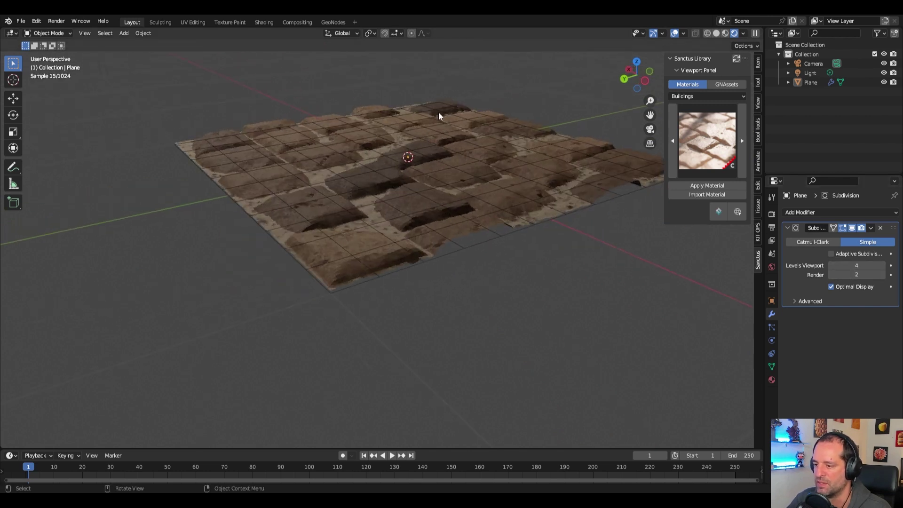
scroll(359, 257, up, 2)
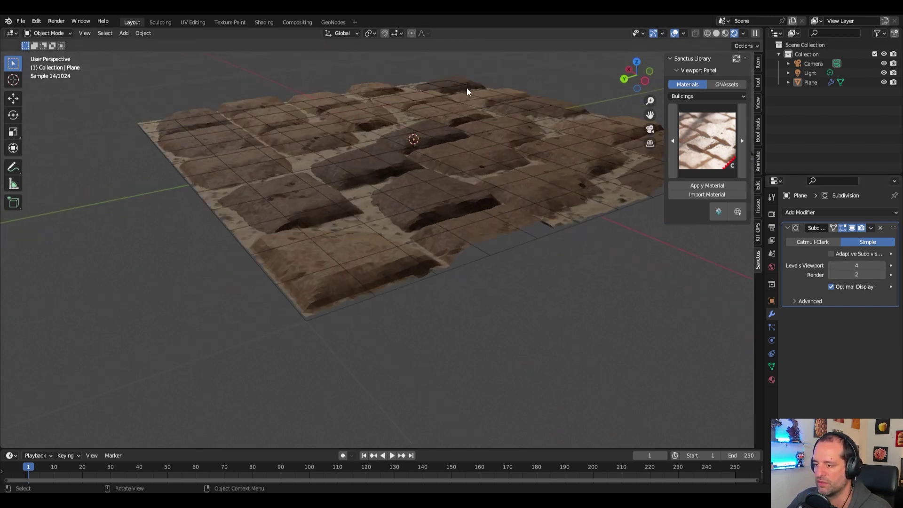
scroll(459, 100, down, 2)
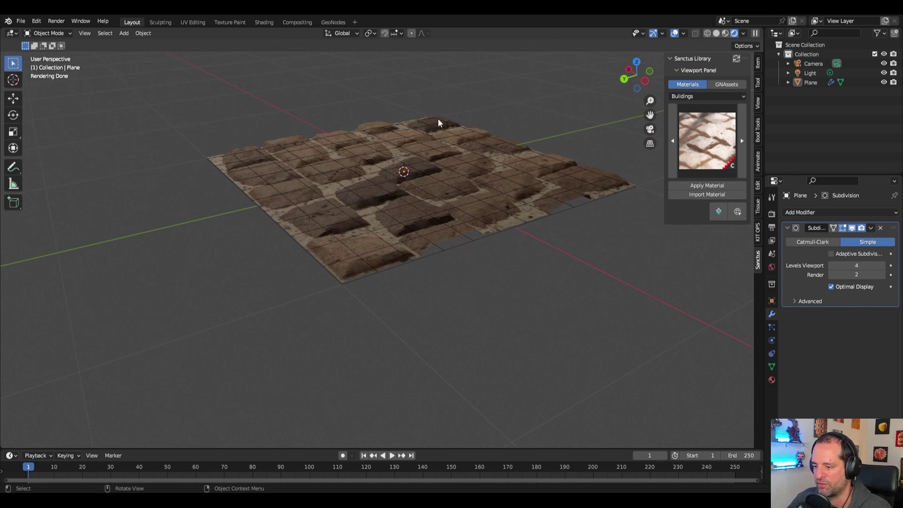
Re-enable Adaptive Subdivision at dicing scale 1.00 and orbit over the crisply displaced stones.
click(832, 254)
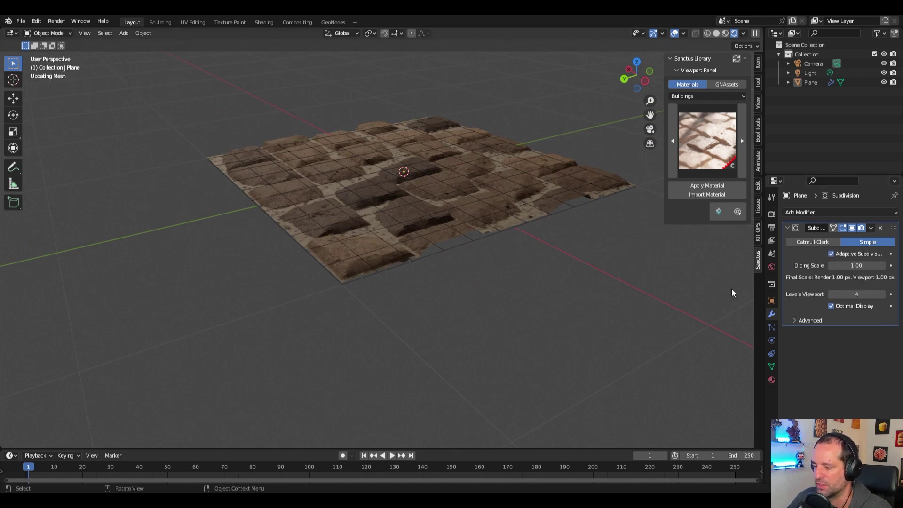
middle_drag(506, 281, 531, 281)
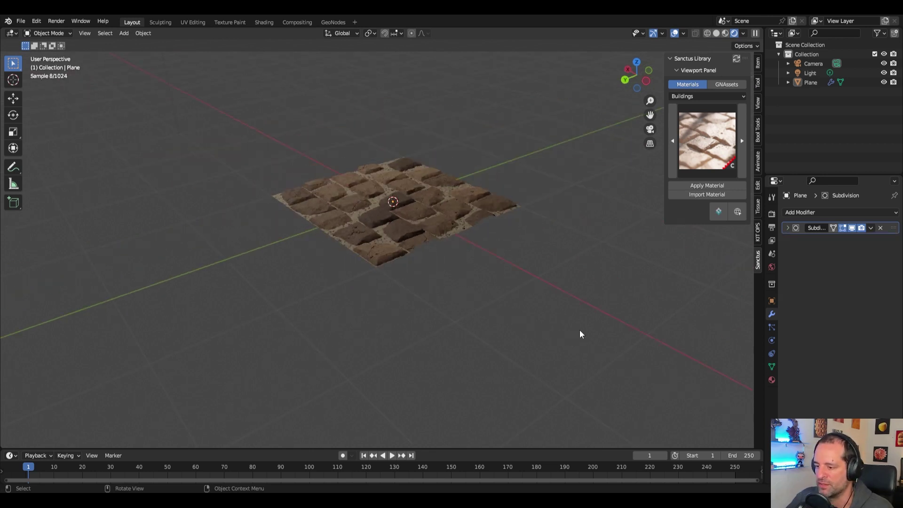
scroll(579, 329, up, 4)
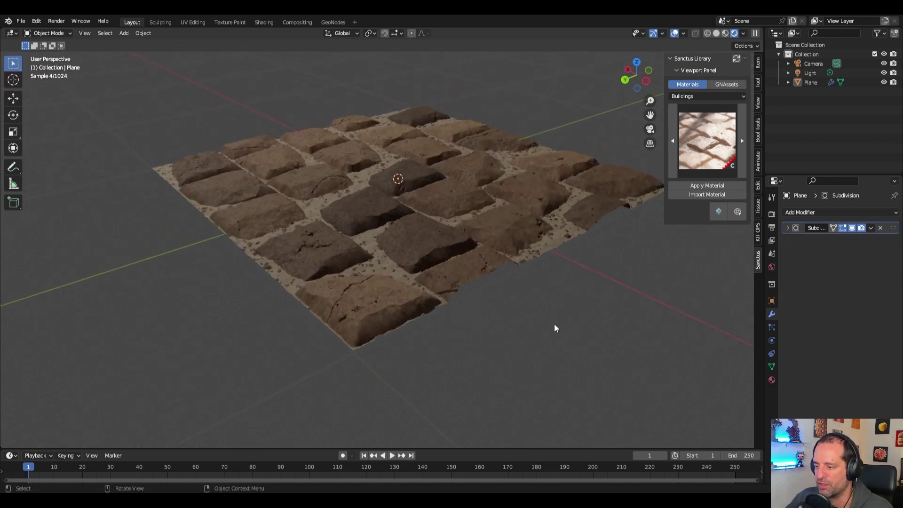